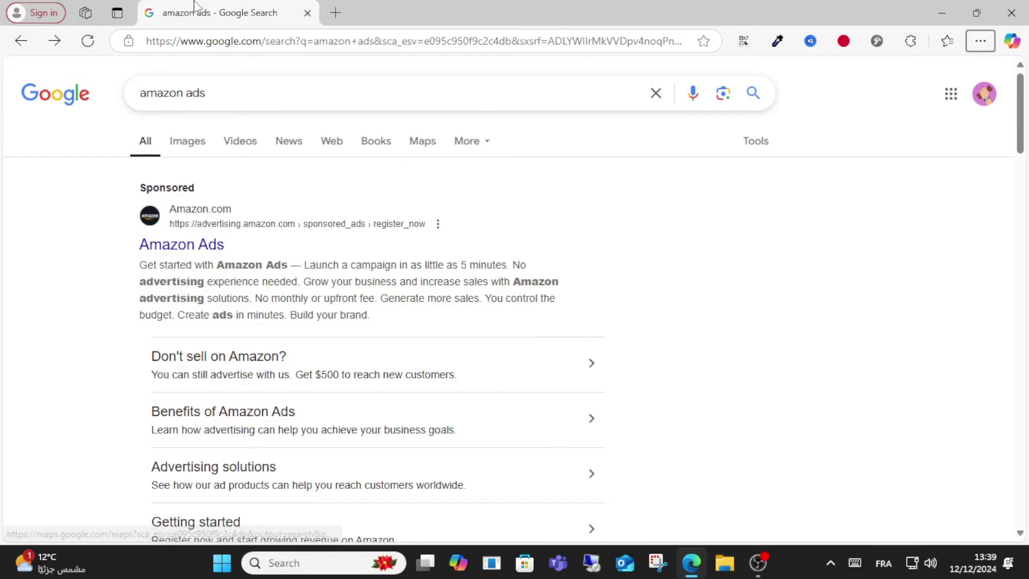
Open the sponsored Amazon Ads result and follow Start now and Create manager account to a new Amazon account
click(171, 246)
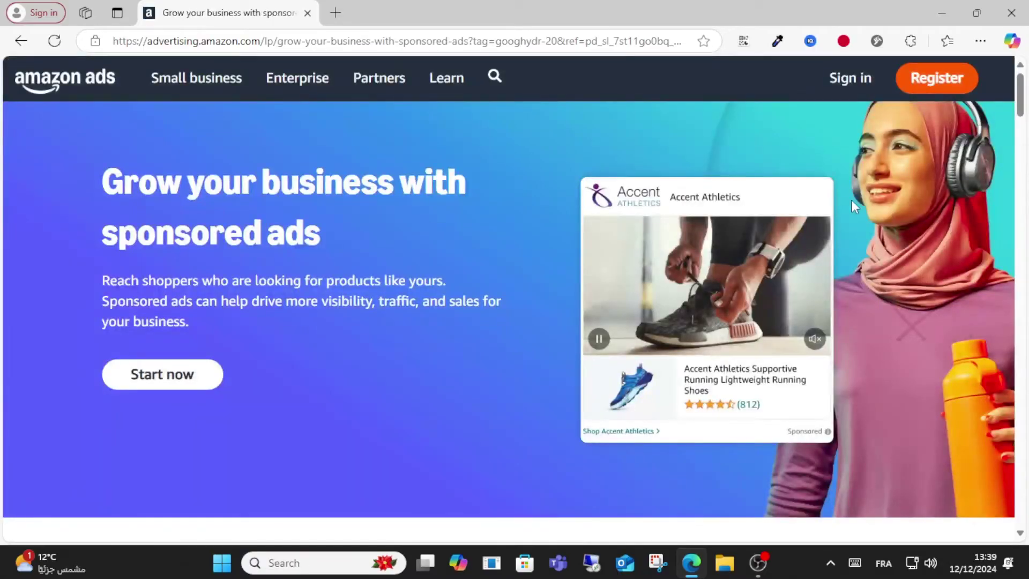
click(158, 376)
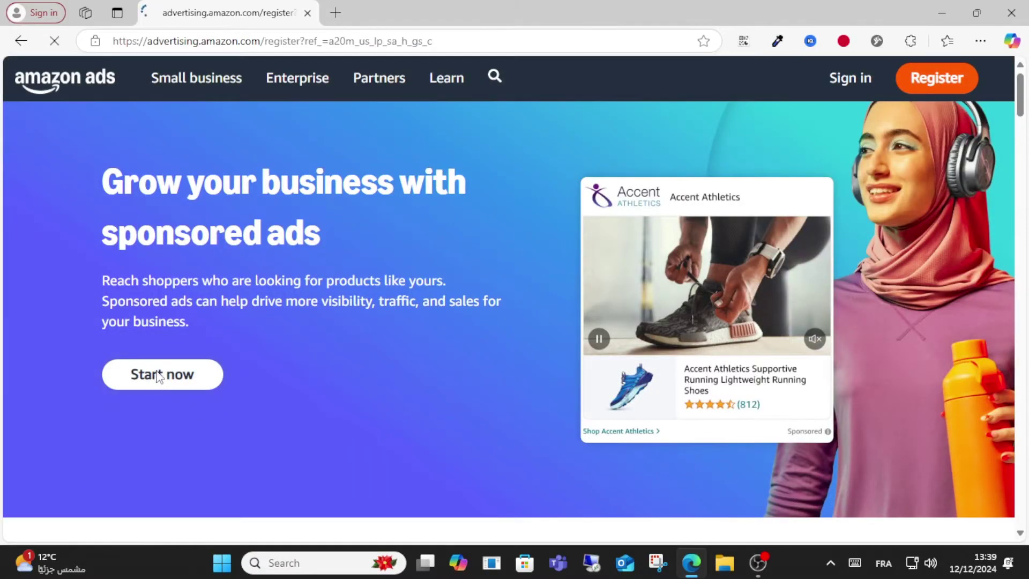
scroll(607, 354, down, 1)
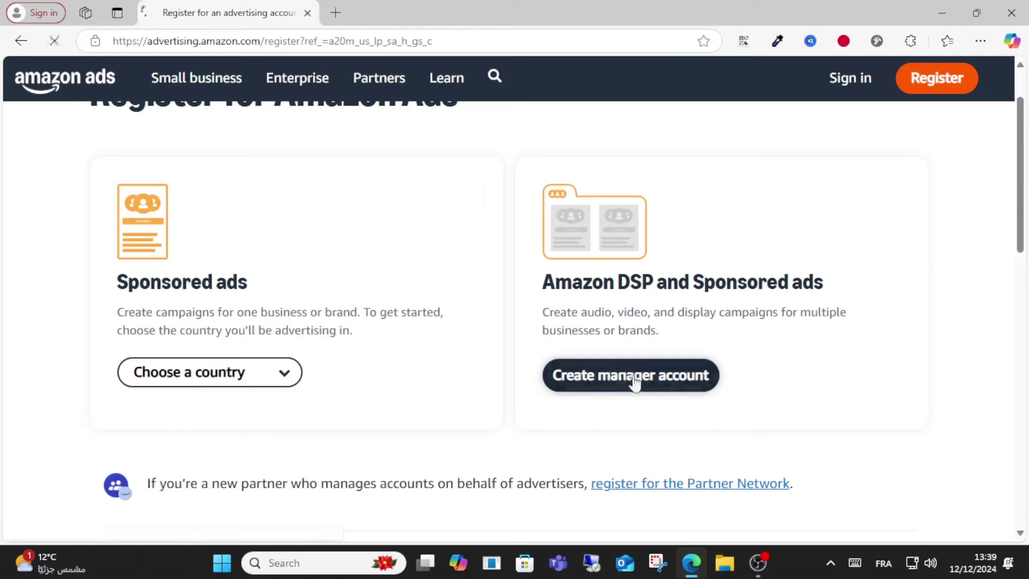
click(625, 381)
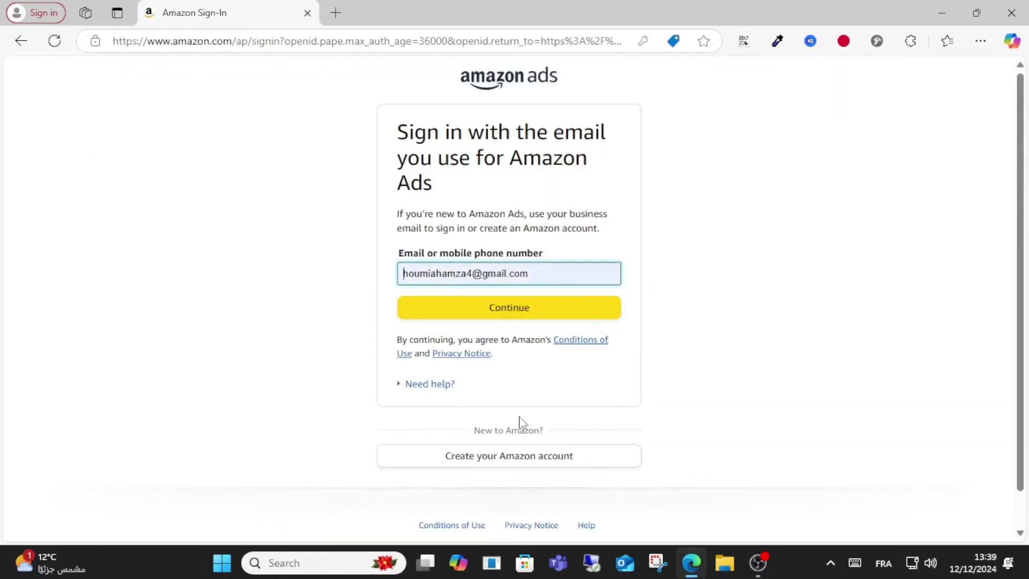
scroll(518, 423, down, 1)
click(528, 424)
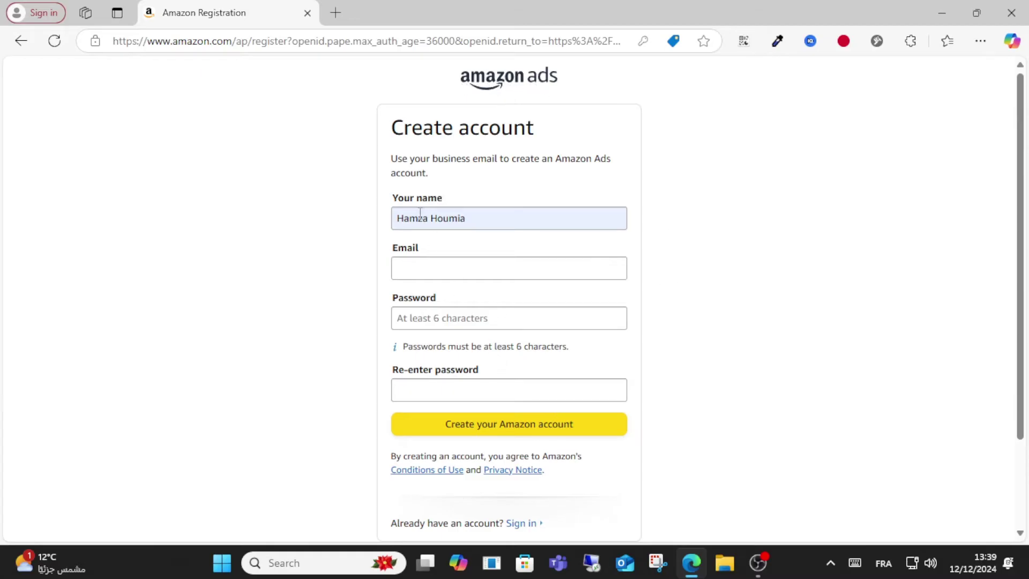
Fill the Email field with a saved autofill address and move to the Password field
drag(394, 198, 486, 230)
click(408, 267)
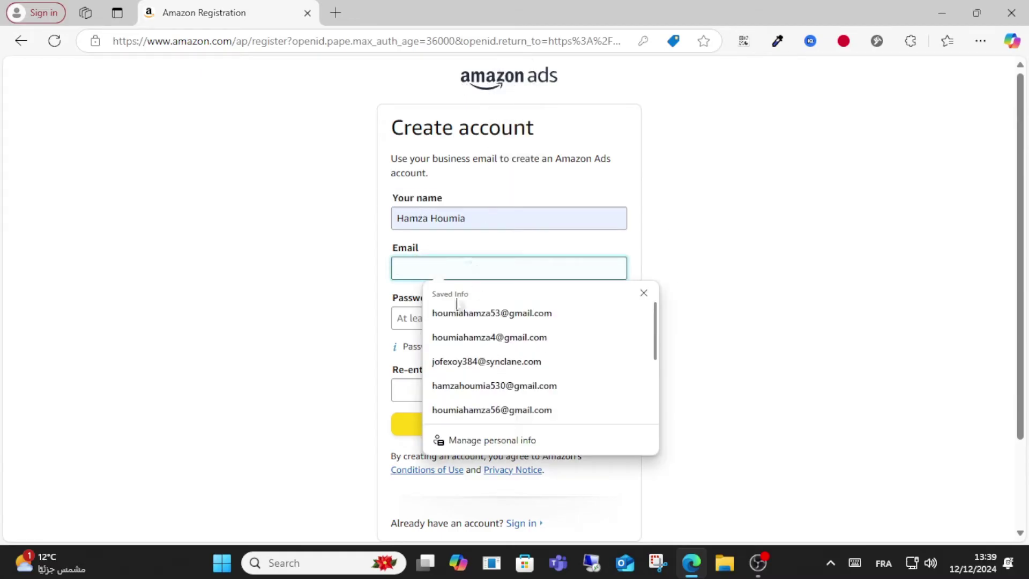
click(450, 361)
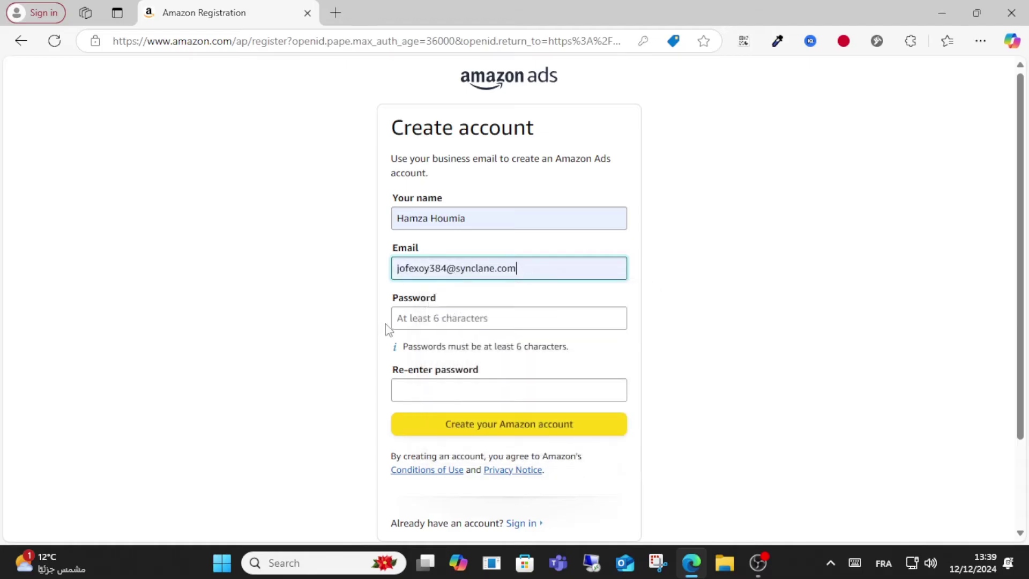
click(453, 307)
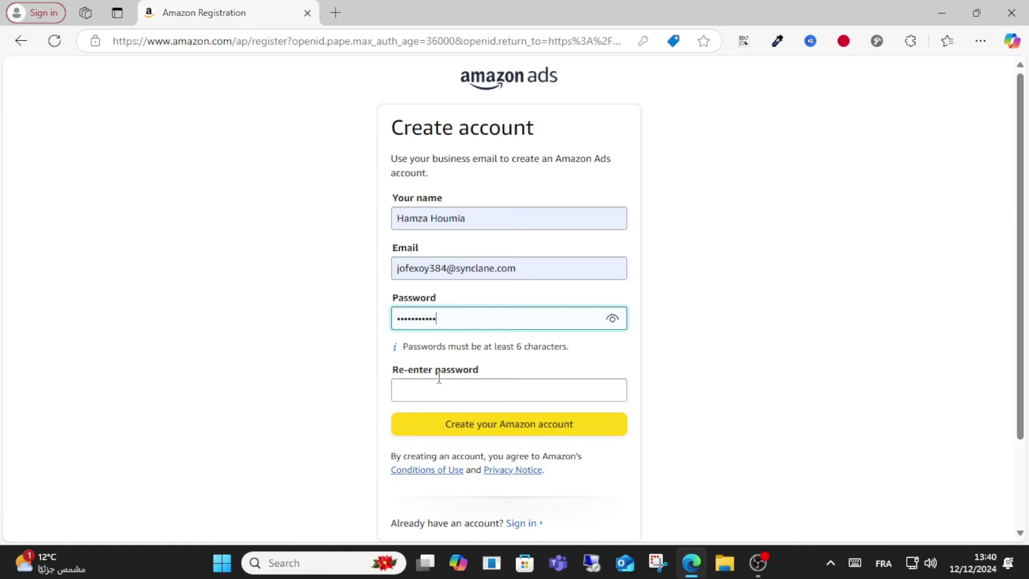
scroll(507, 423, down, 2)
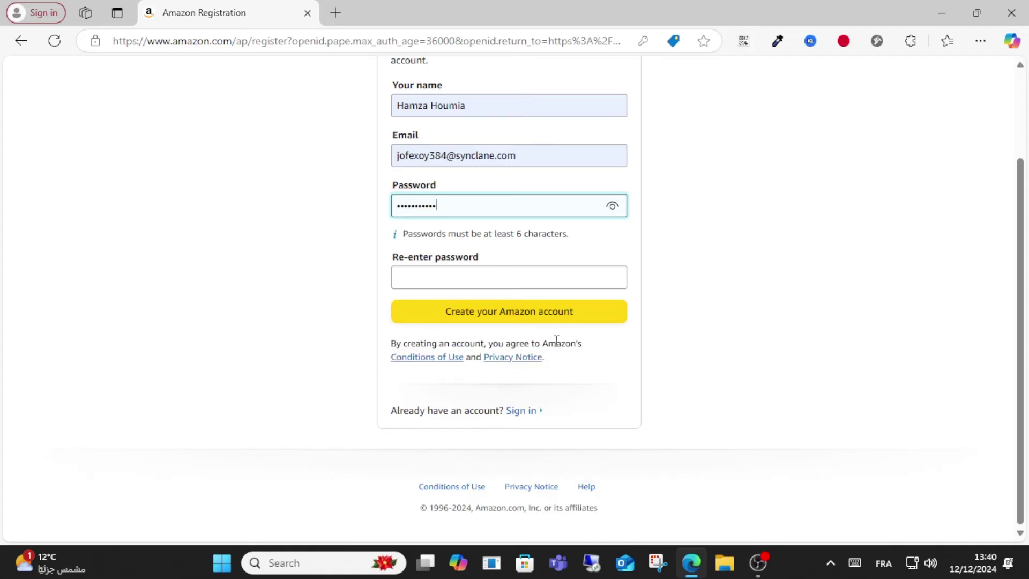
scroll(555, 351, up, 1)
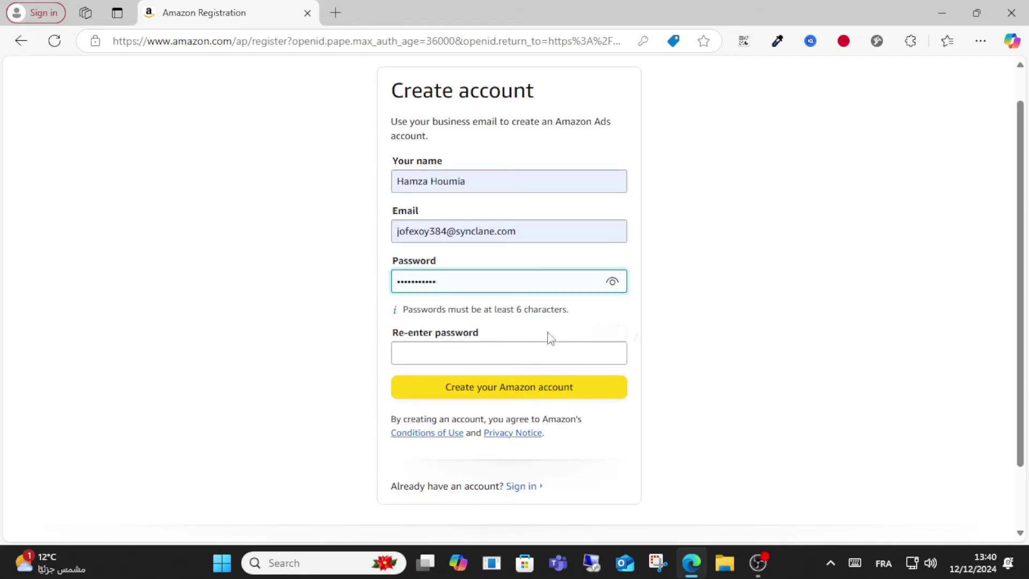
scroll(634, 290, up, 1)
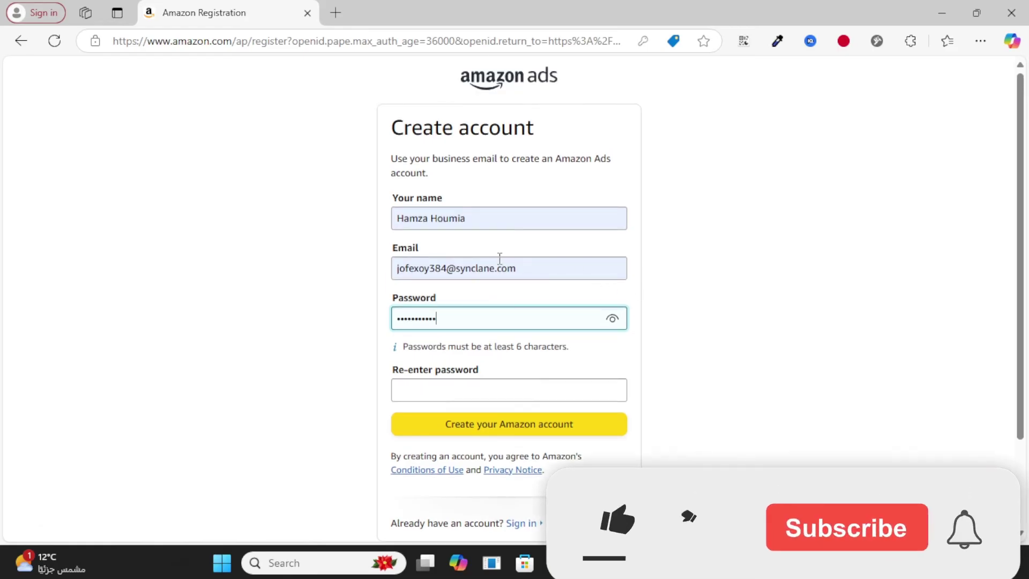
scroll(678, 309, down, 3)
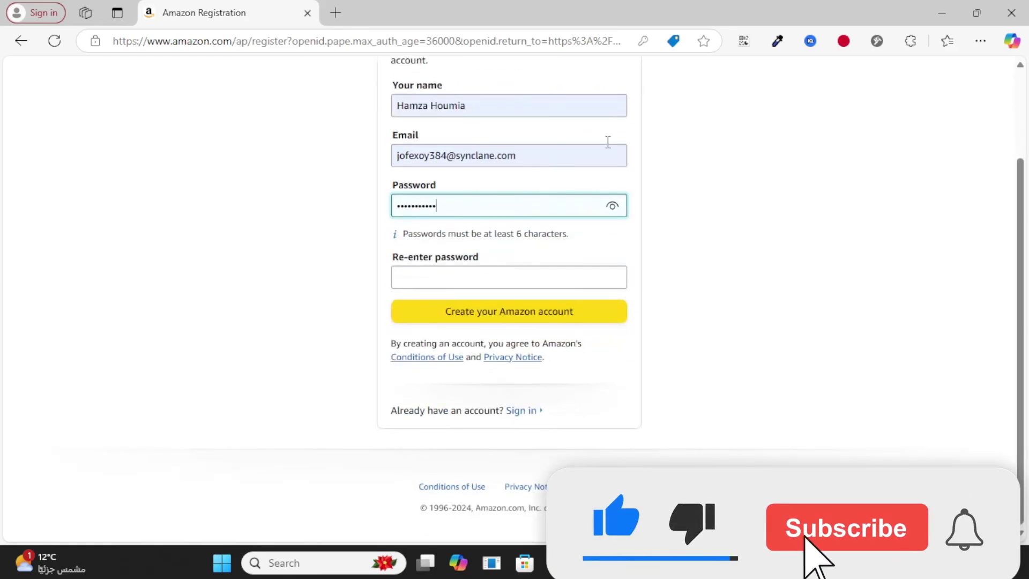